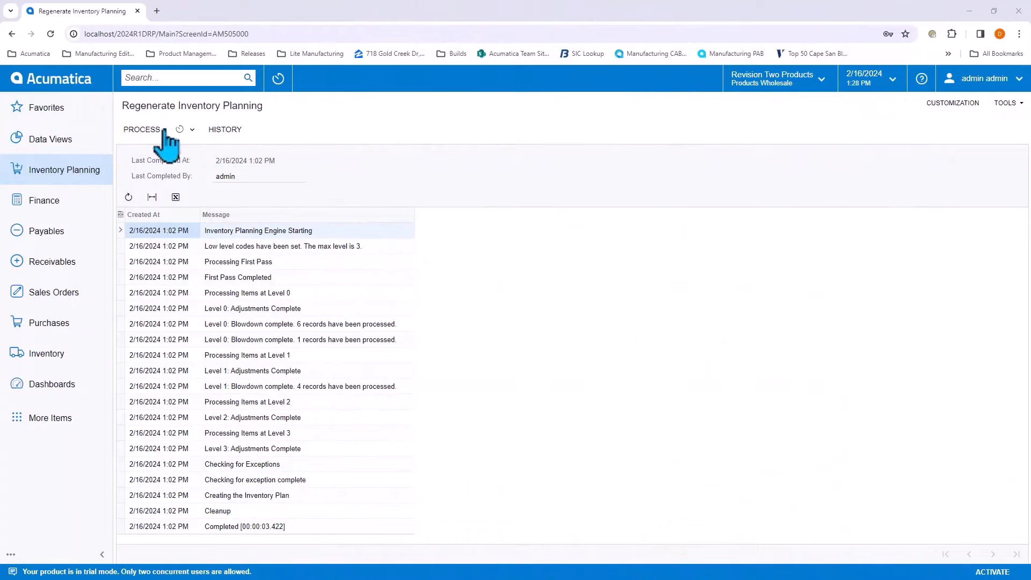
Step: Run the inventory planning regeneration and sort the planning display by Inventory ID in ascending order
left_click(142, 130)
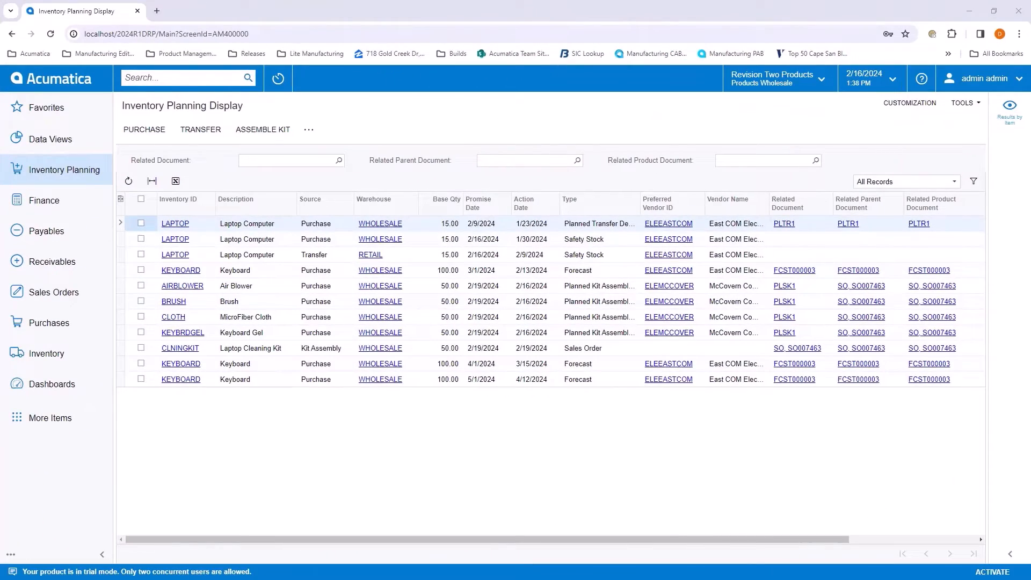
left_click(200, 207)
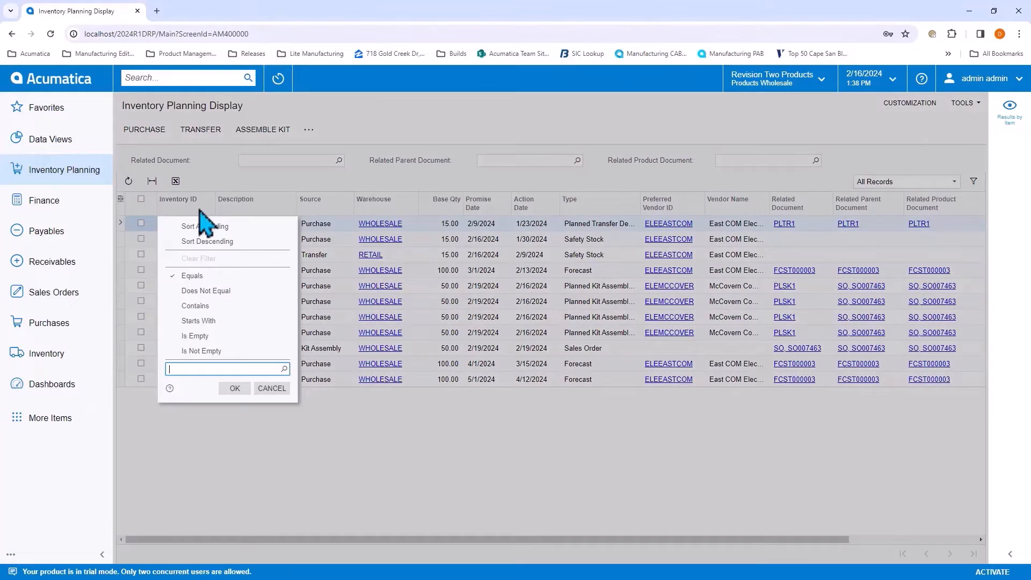
left_click(205, 227)
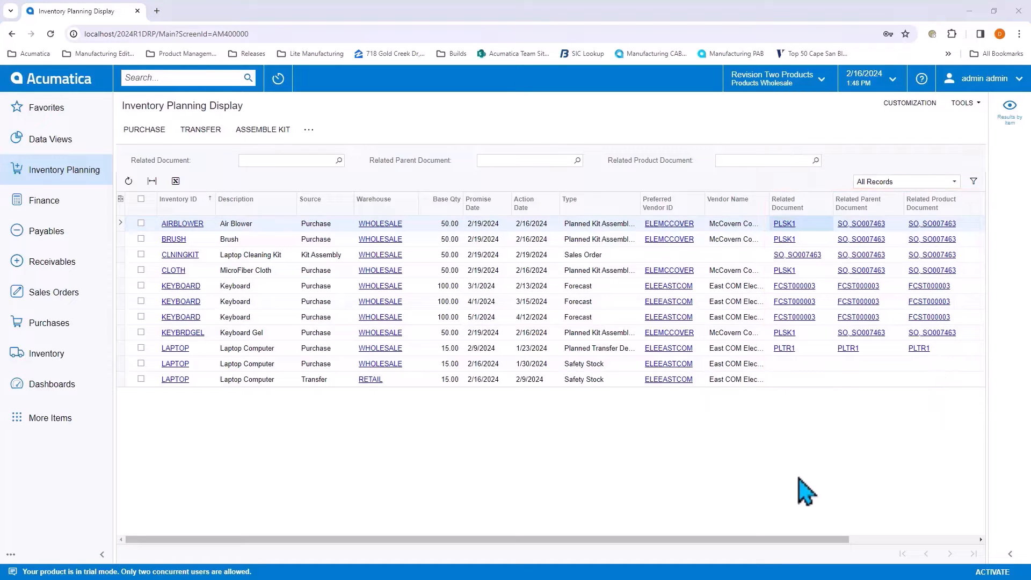
Step: Filter the planning display by related document FCST000003 and open the planning results by item
left_click(291, 160)
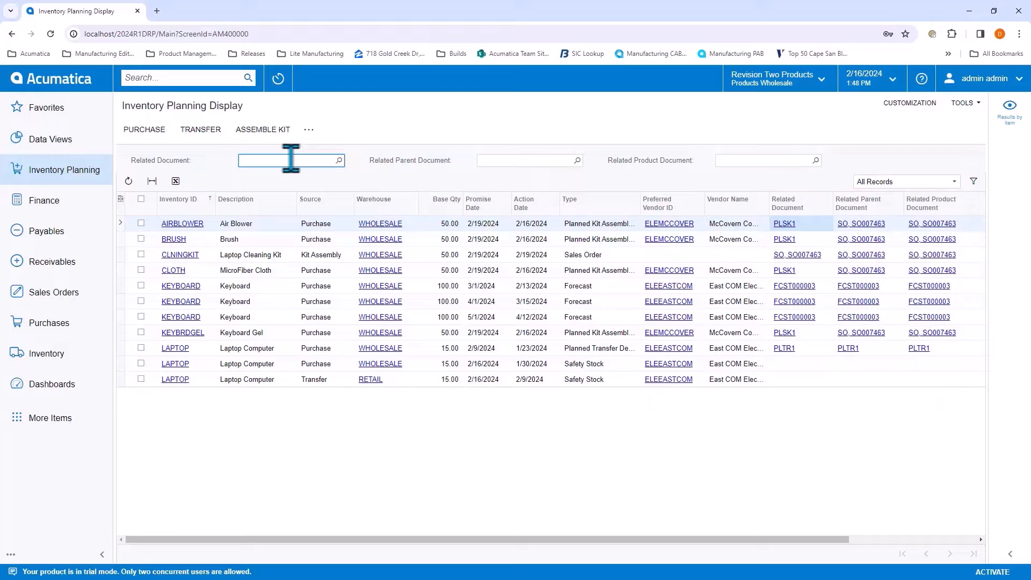
type("FCST000003")
key("Tab")
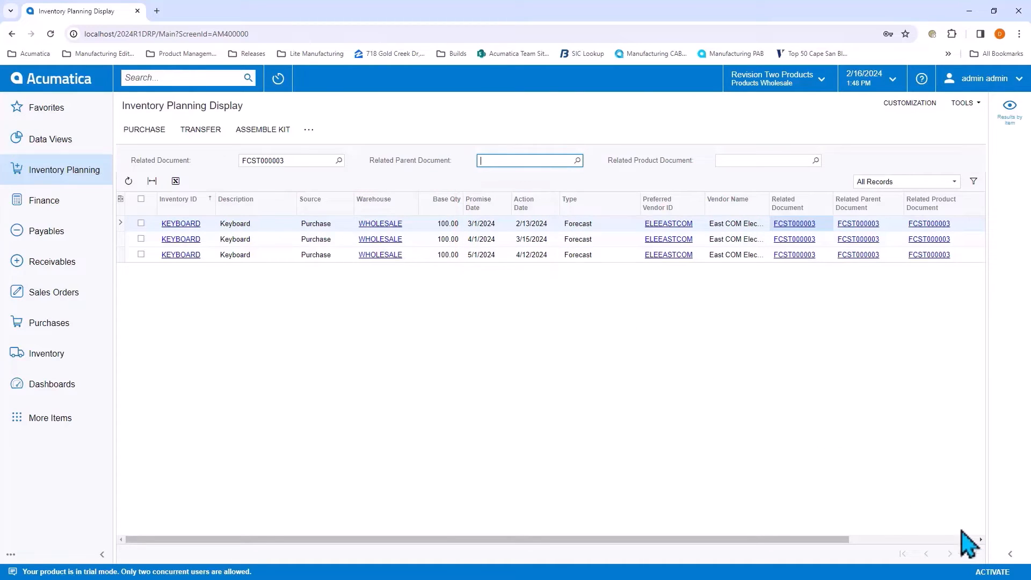
left_click(1011, 554)
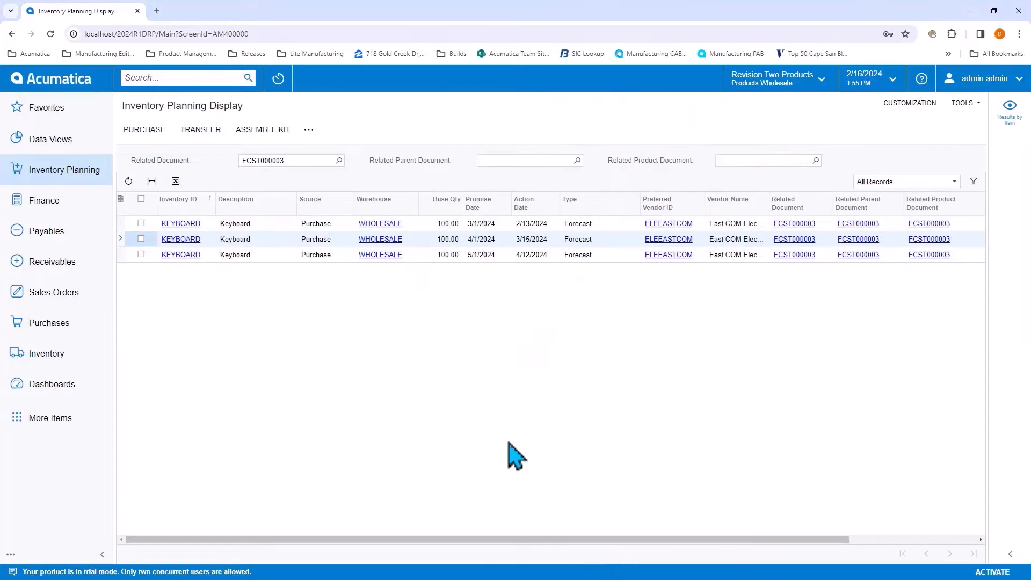
Step: Clear the related document filter and restrict the planning display to Inventory ID equal to laptop
double_click(295, 160)
key("BackSpace")
key("Tab")
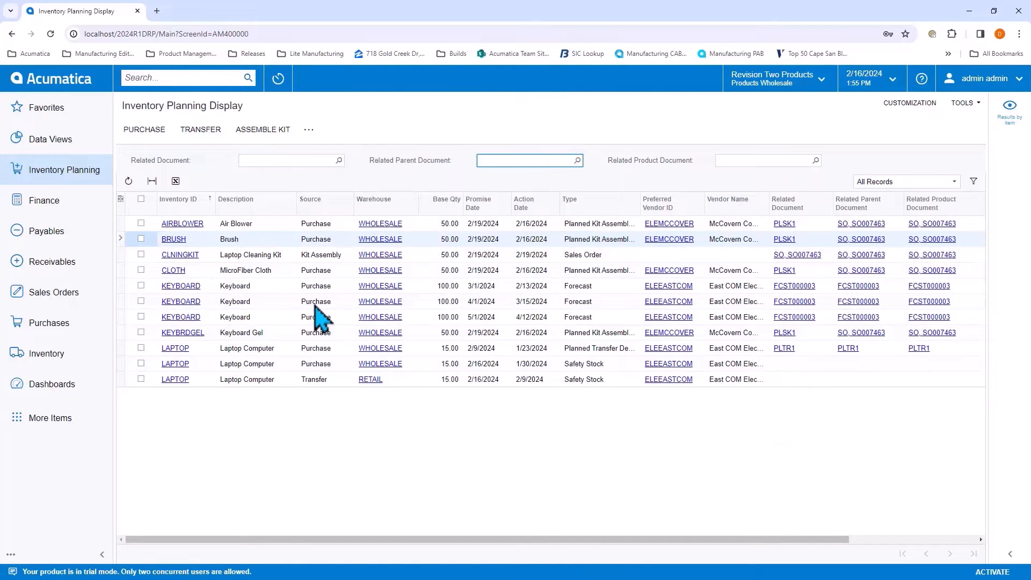
left_click(207, 202)
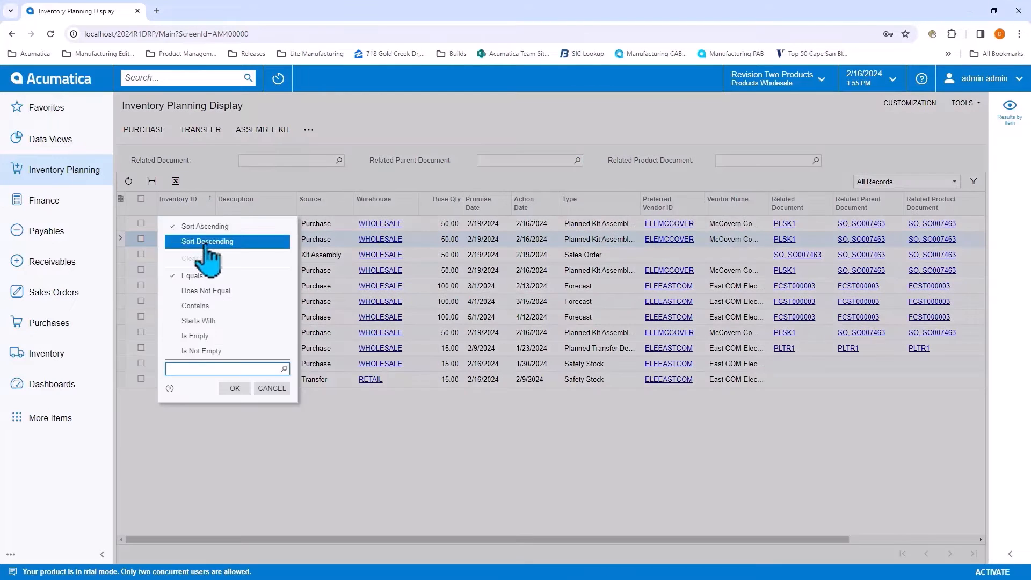
type("laptop")
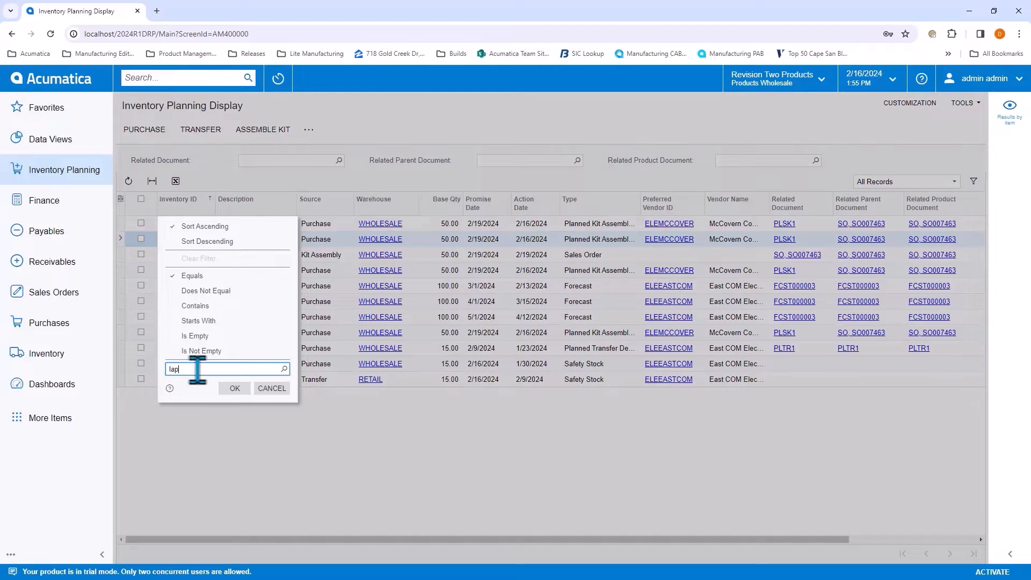
left_click(232, 389)
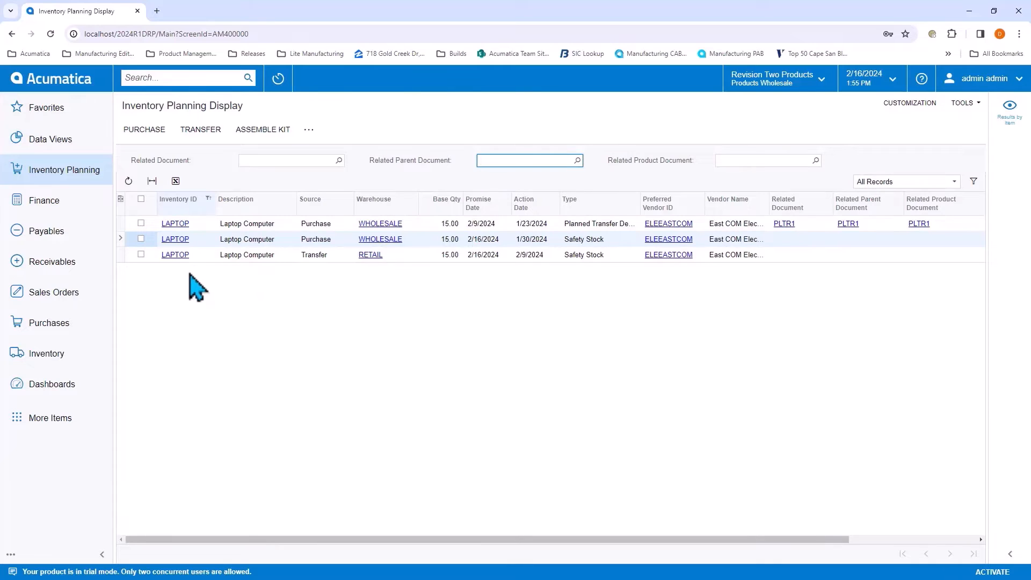
Step: Review the planning results by item for the laptop transfer line at RETAIL and the purchase lines at WHOLESALE
left_click(393, 258)
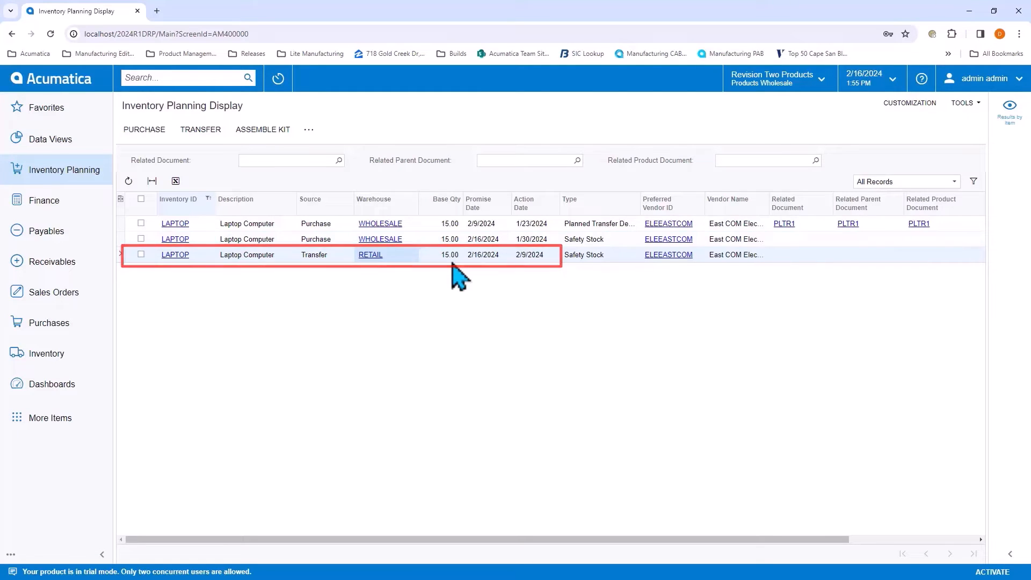
left_click(1010, 553)
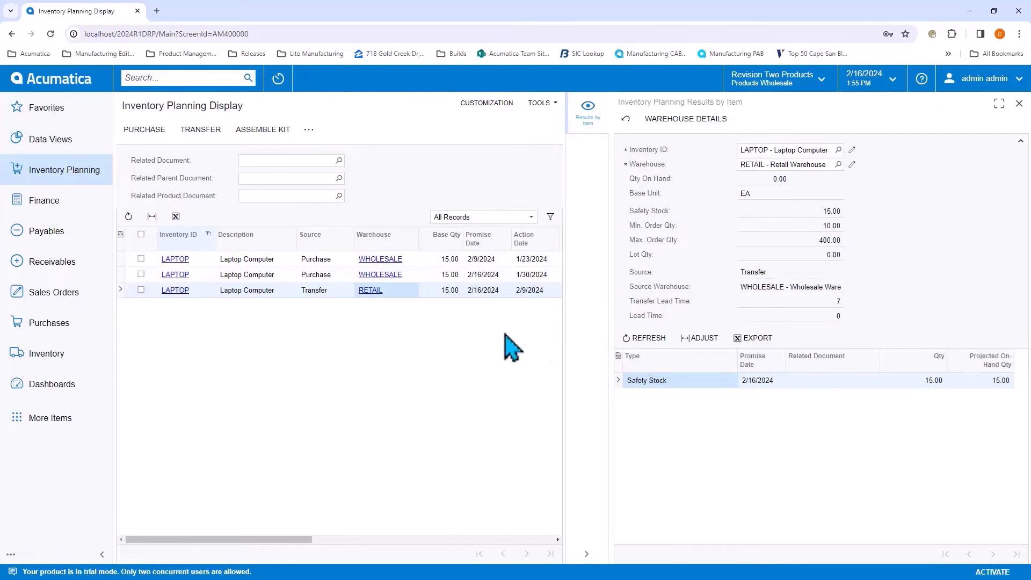
left_click(421, 278)
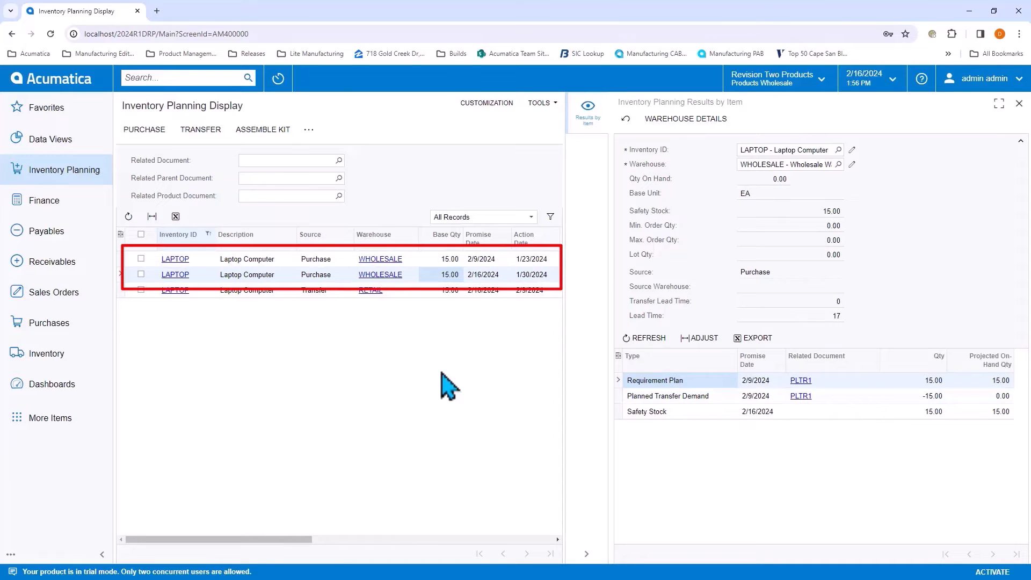
left_click(427, 260)
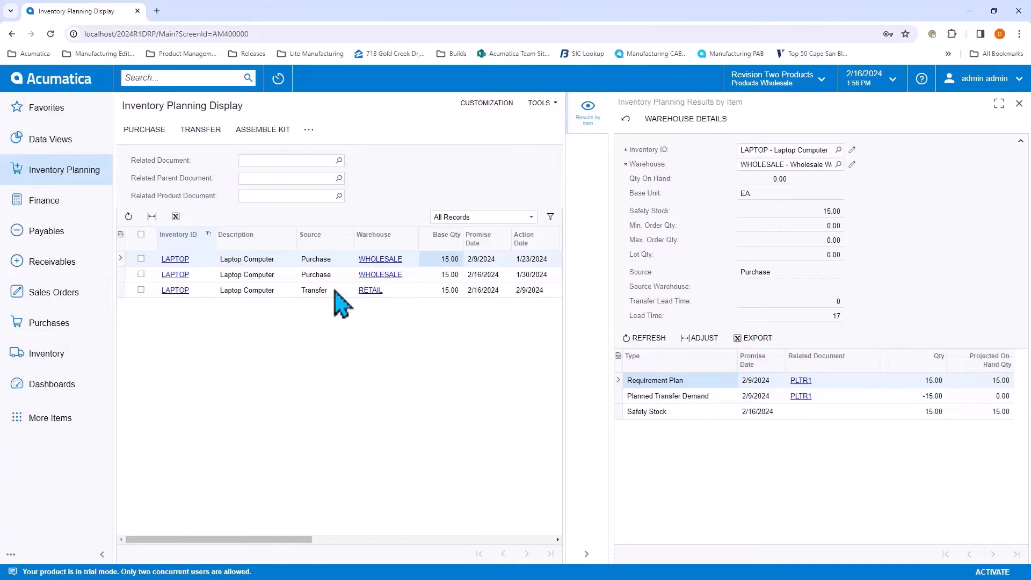
Step: Clear the Inventory ID filter and filter the display by the laptop cleaning kit's sales order as related parent document
left_click(587, 554)
left_click(208, 200)
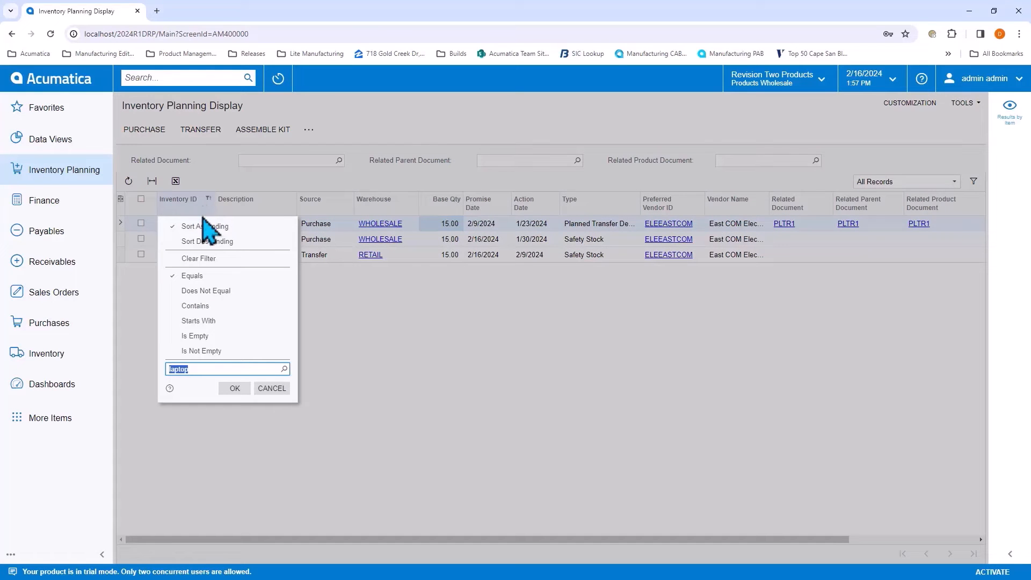
left_click(200, 259)
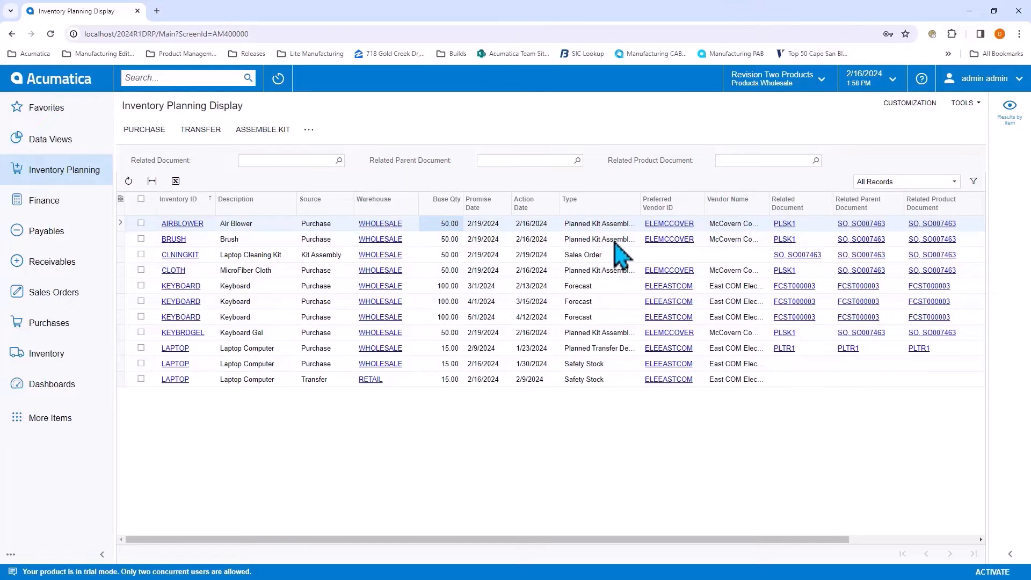
left_click(830, 255)
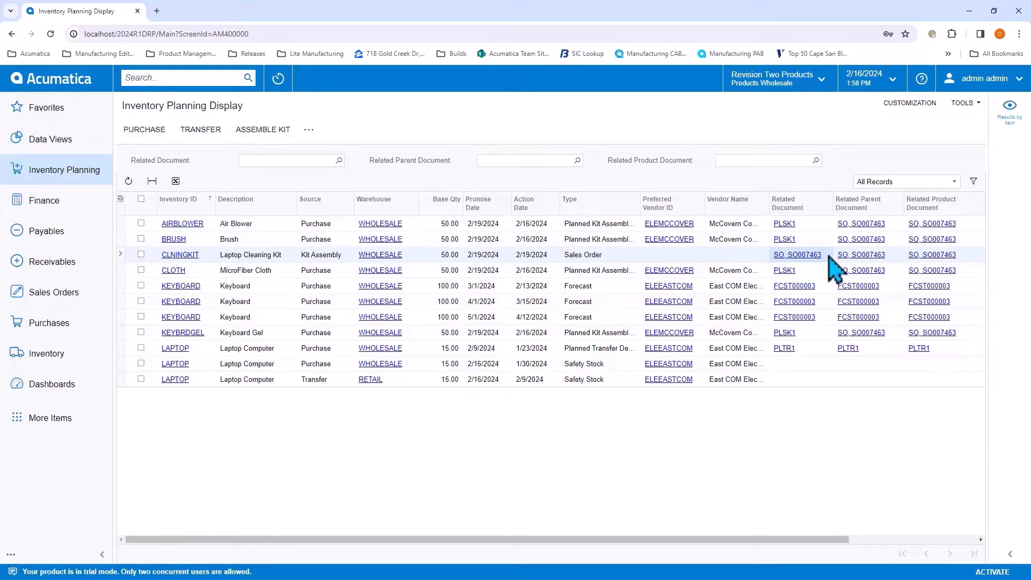
left_click(548, 160)
type("SO, SO007463")
key("Tab")
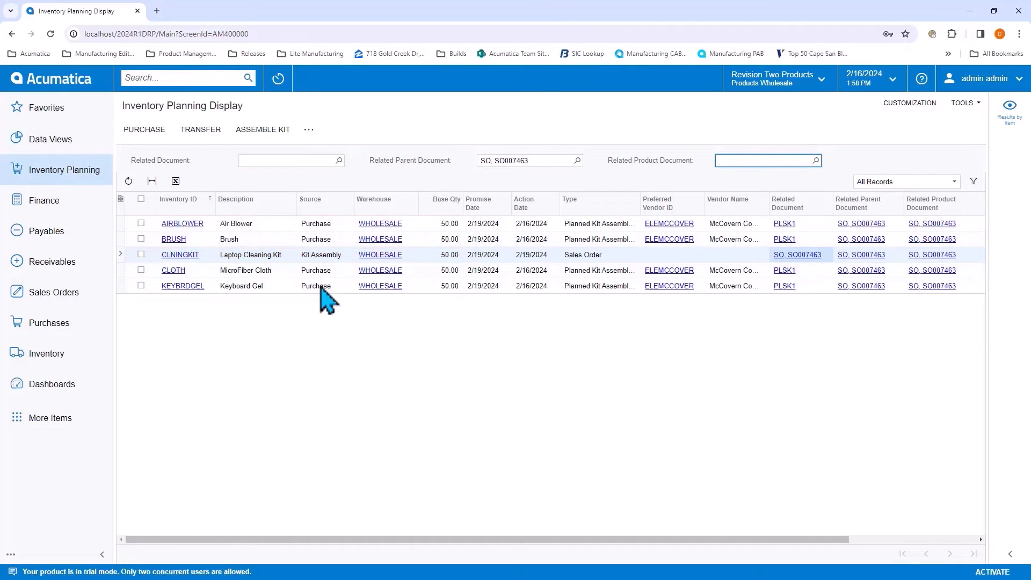
Step: Examine the keyboard gel line's dates and open its planning results by item
left_click(609, 374)
left_click(536, 287)
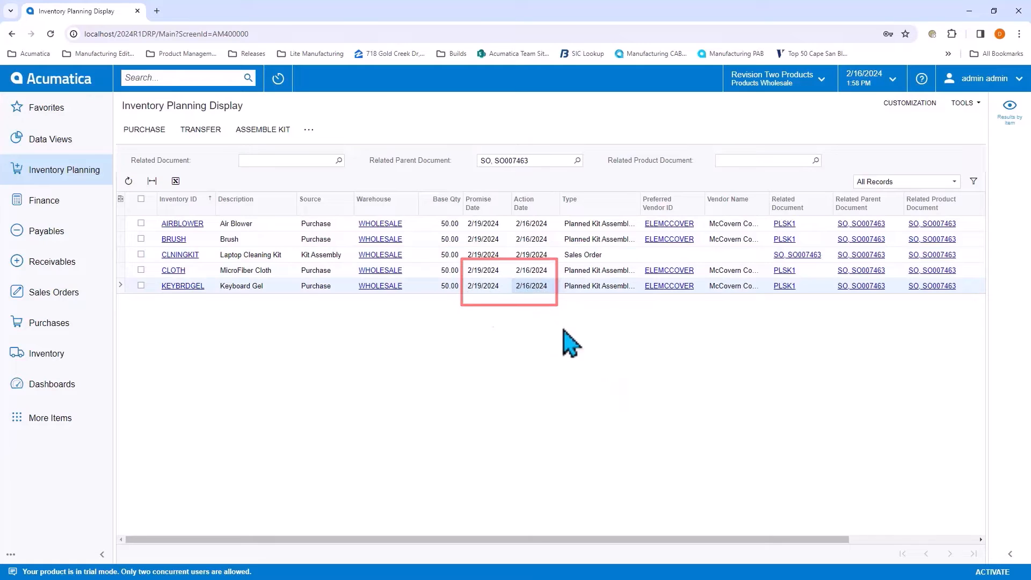
left_click(1010, 554)
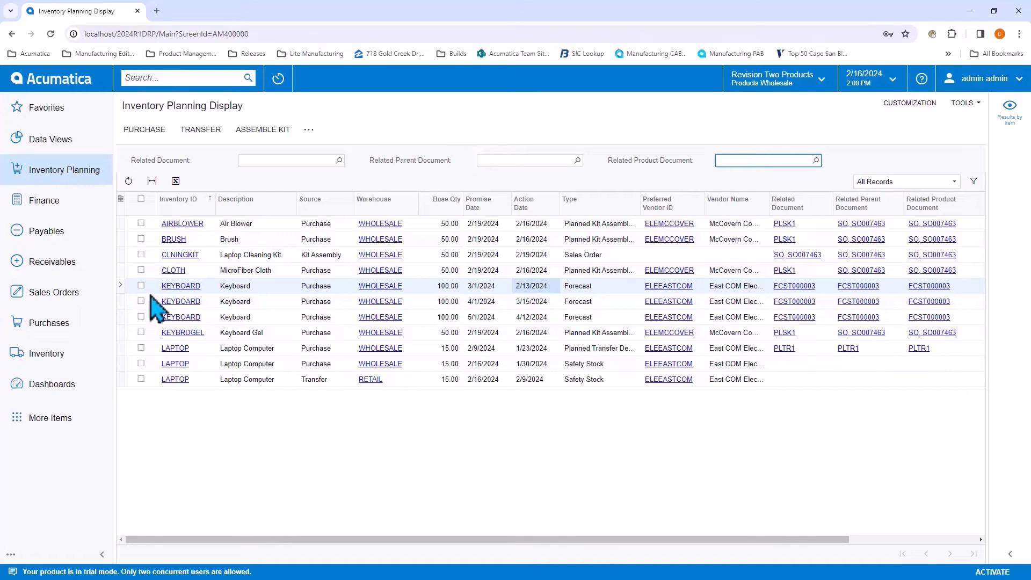
Step: Create a normal purchase order with vendor ELEEASTCOM for the 3/1/2024 KEYBOARD line of 100 EA at WHOLESALE
left_click(141, 286)
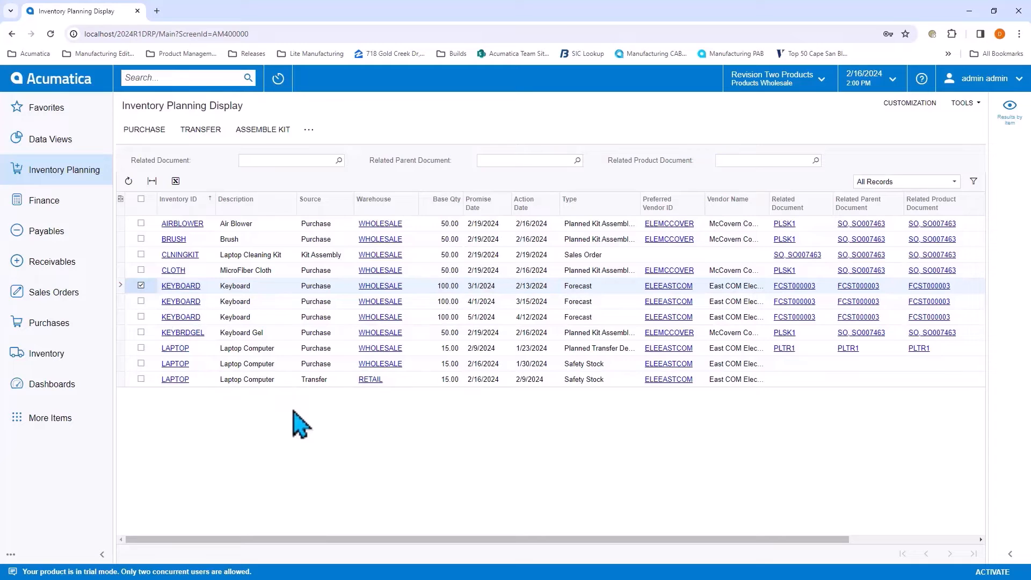
left_click(146, 130)
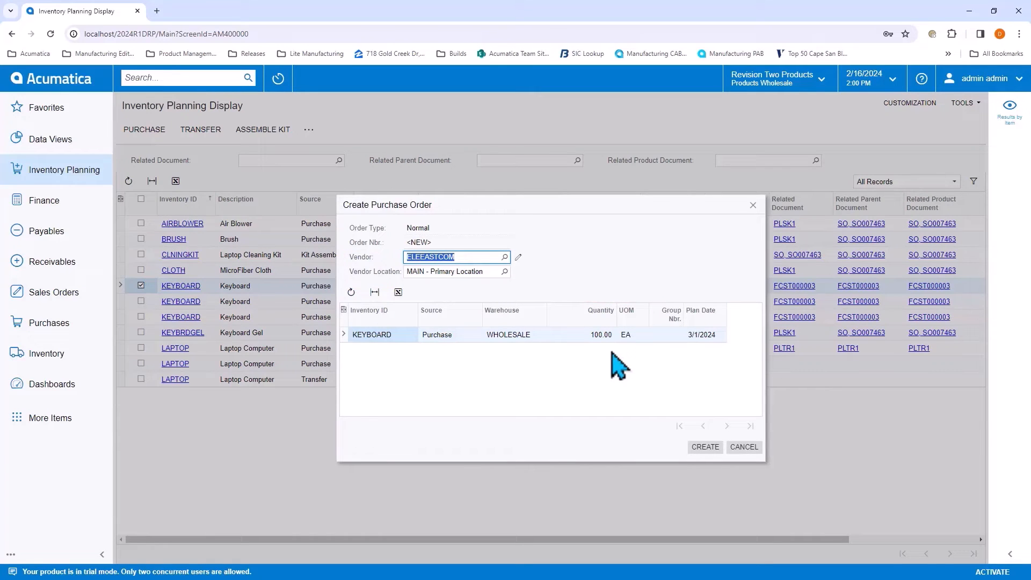
left_click(704, 448)
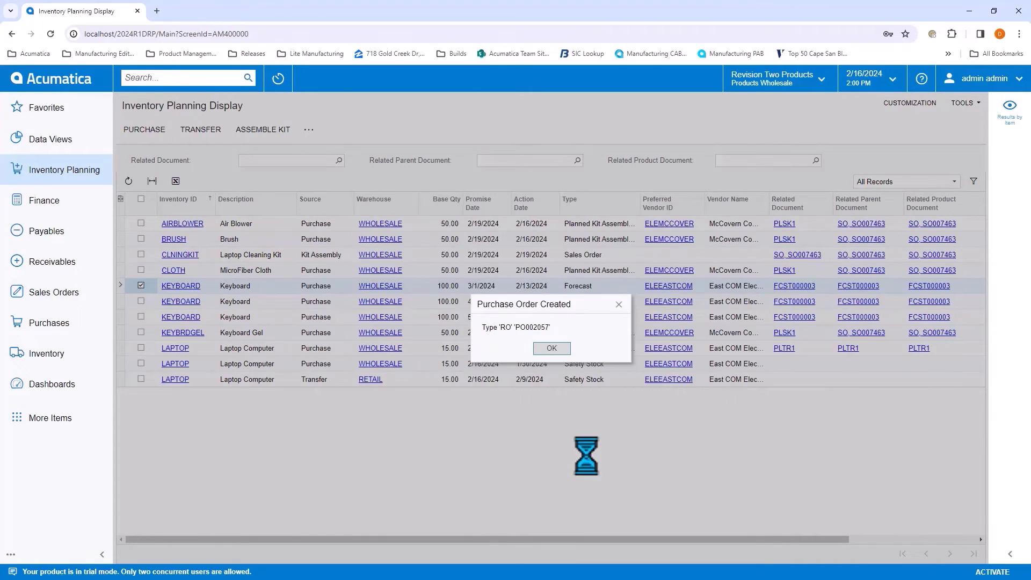
left_click(551, 348)
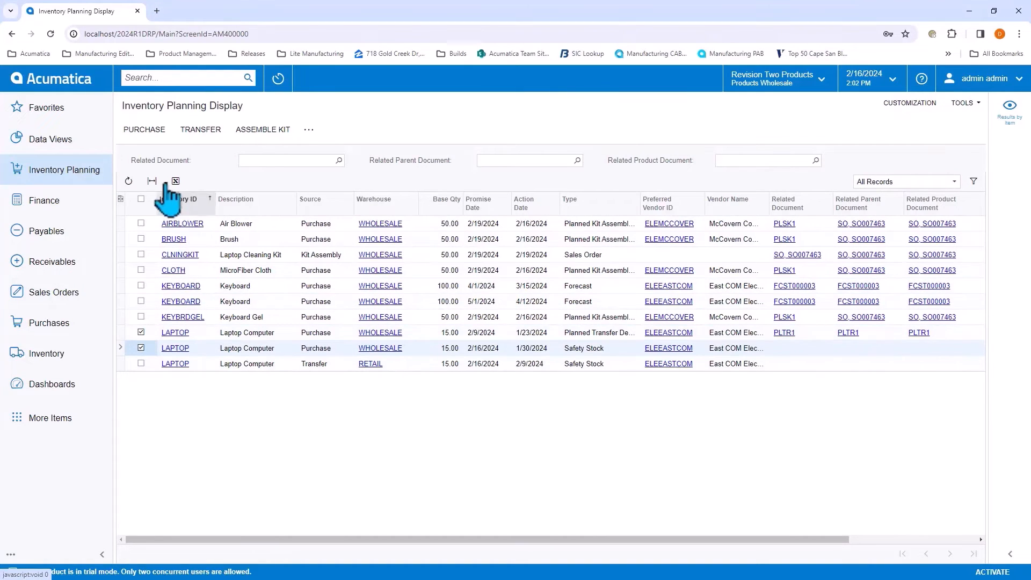
Step: Create one purchase order with vendor ELEEASTCOM for both WHOLESALE laptop lines, assigning each line group number 1
left_click(143, 130)
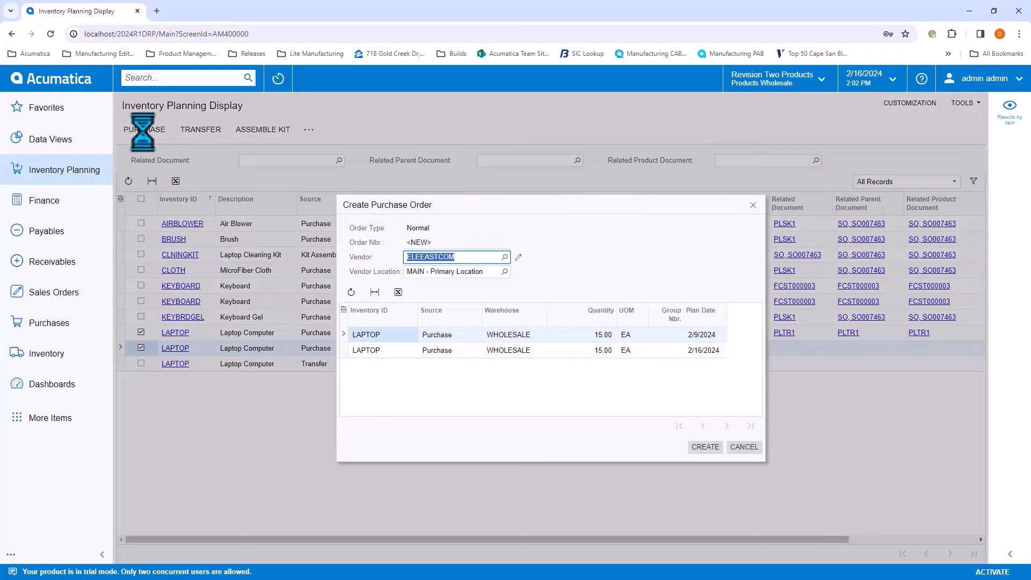
left_click(667, 335)
type("1")
key("Down")
type("1")
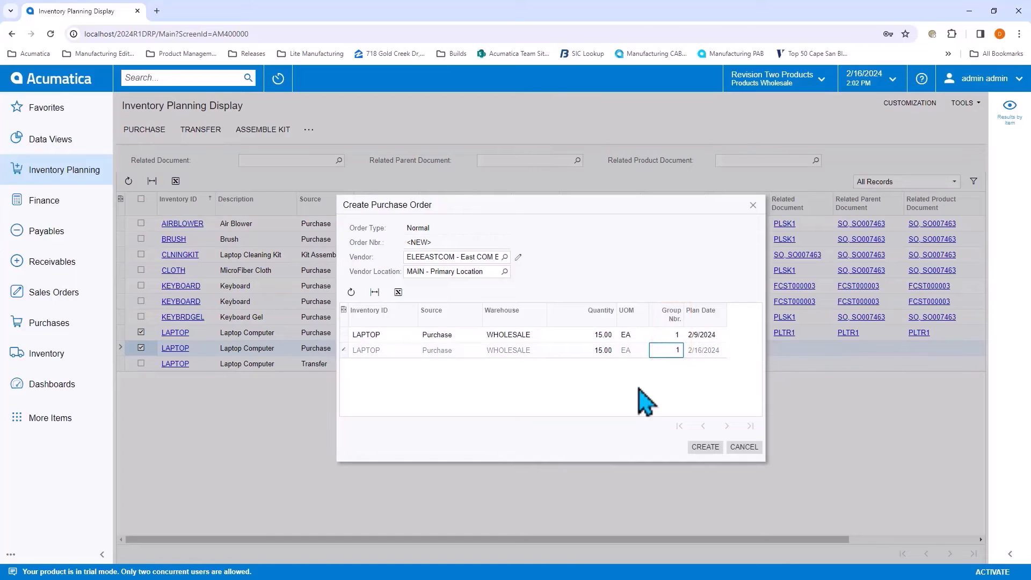
left_click(703, 448)
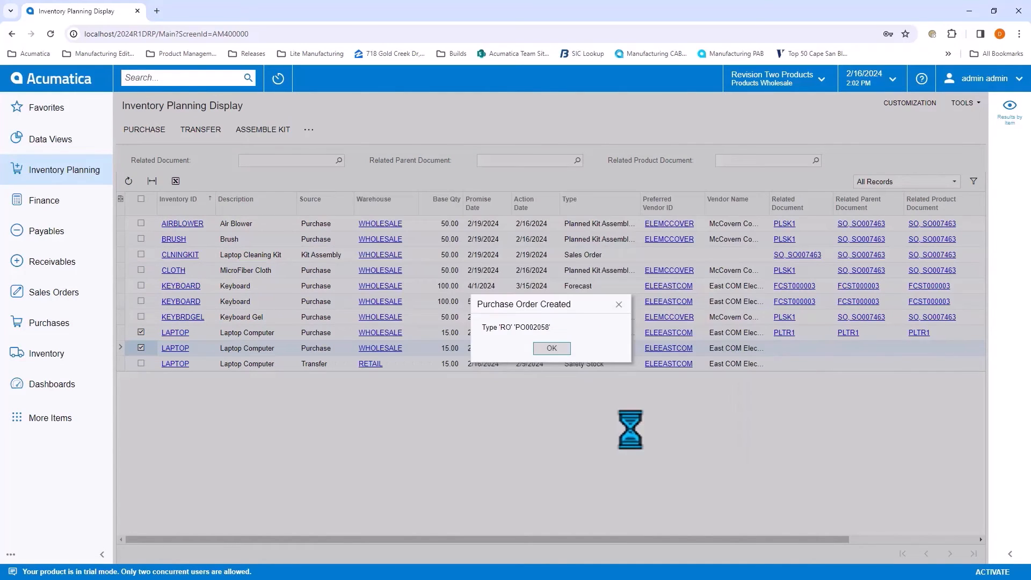
left_click(551, 348)
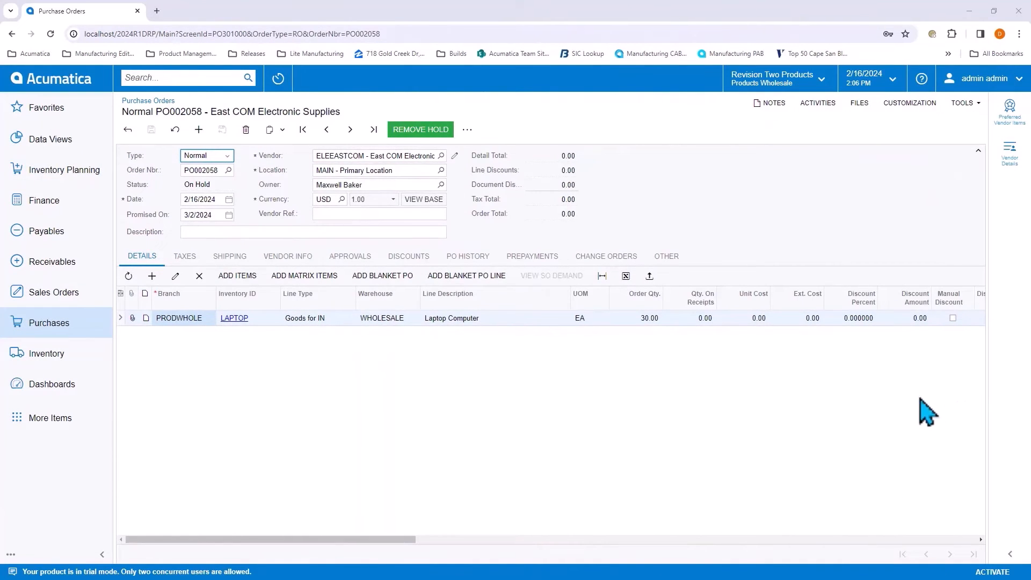
Step: Remove the hold from the laptop purchase order and regenerate inventory planning
left_click(440, 133)
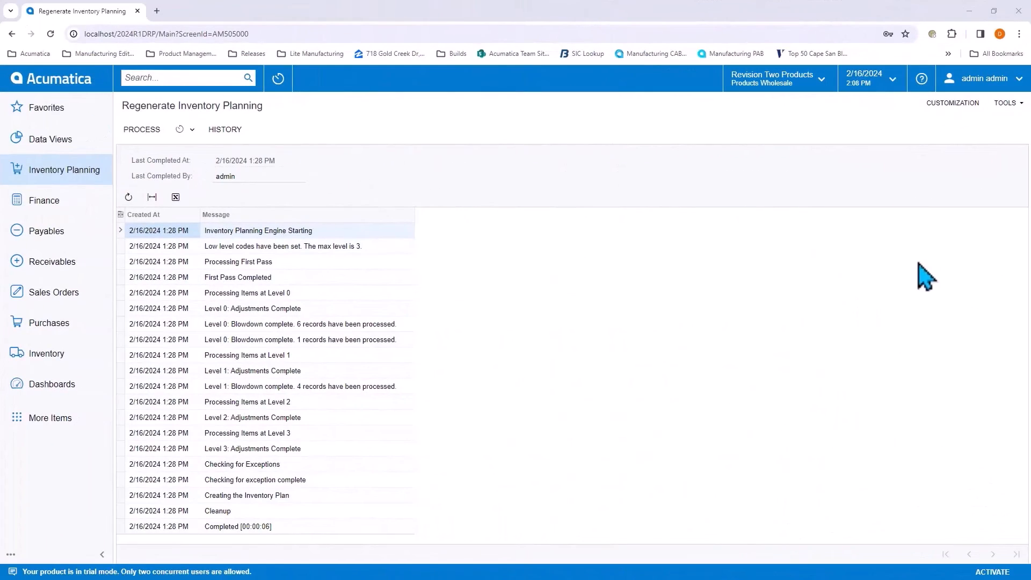
left_click(141, 129)
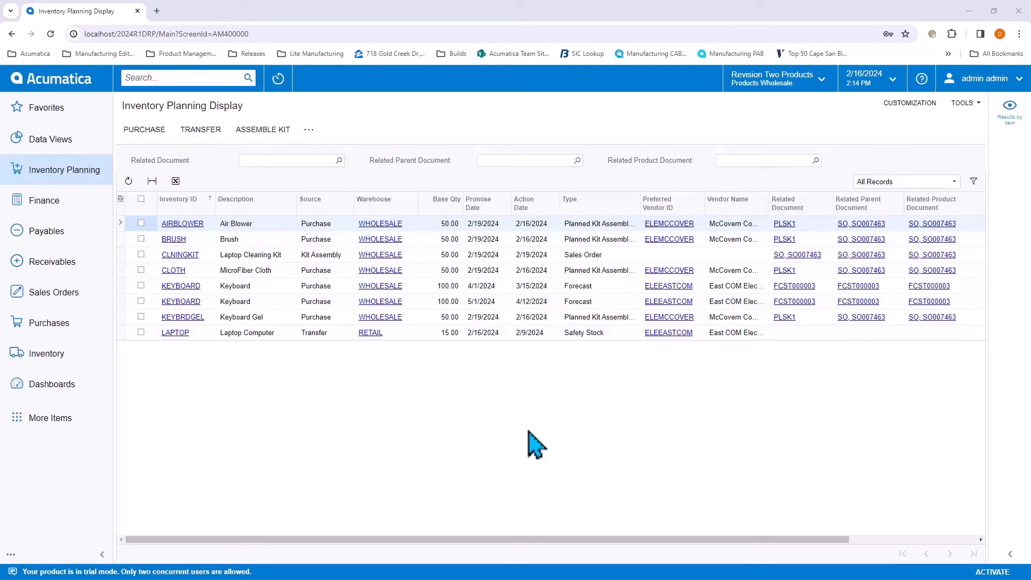
Step: View only the planning lines for warehouse RETAIL and clear the warehouse filter again
left_click(414, 204)
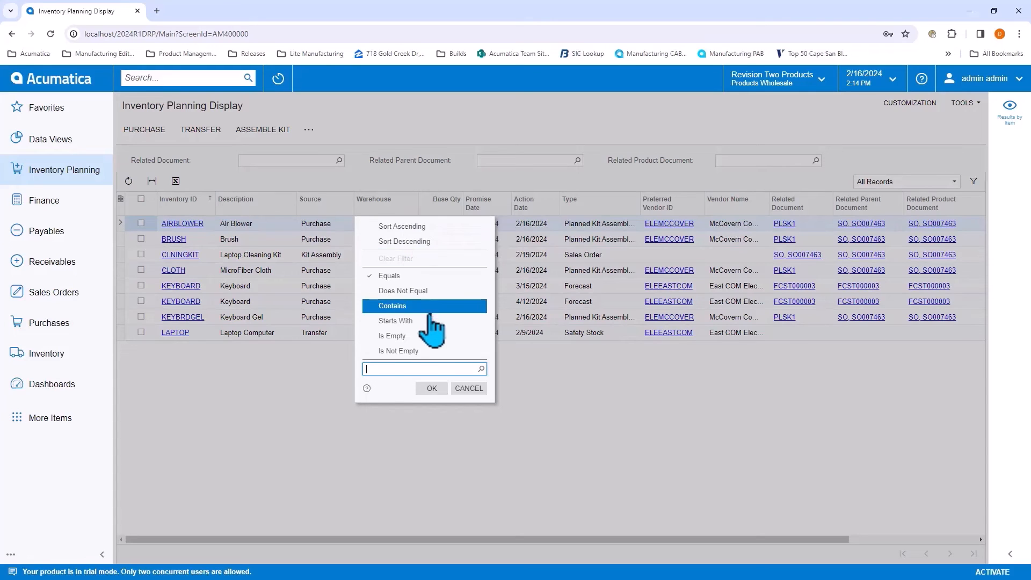
left_click(481, 369)
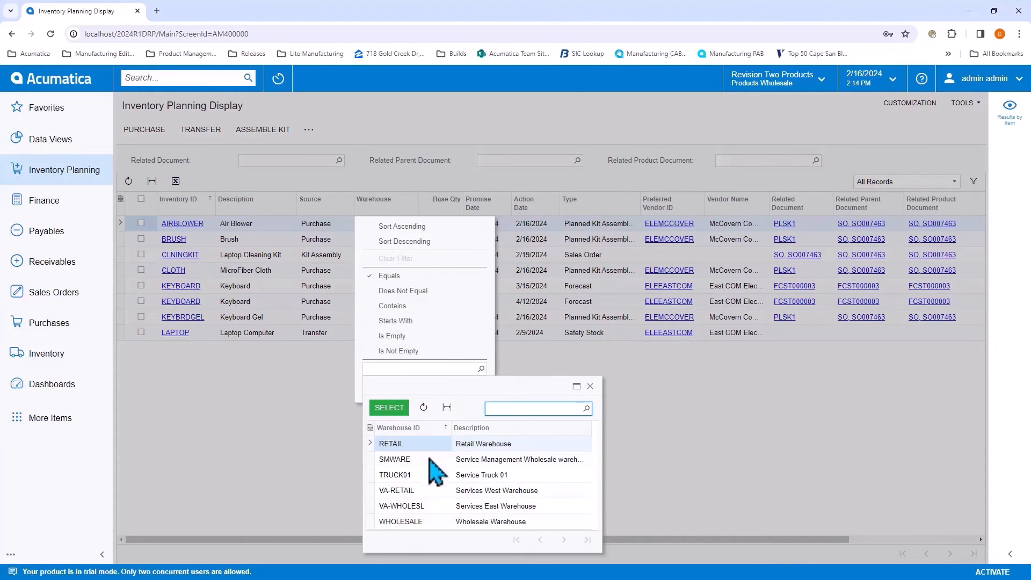
left_click(388, 408)
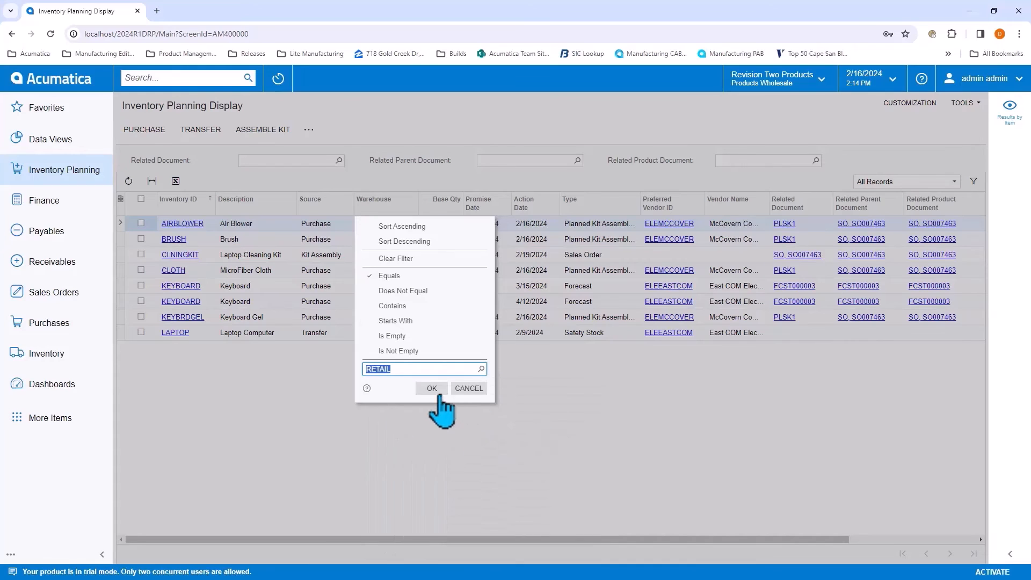
left_click(432, 389)
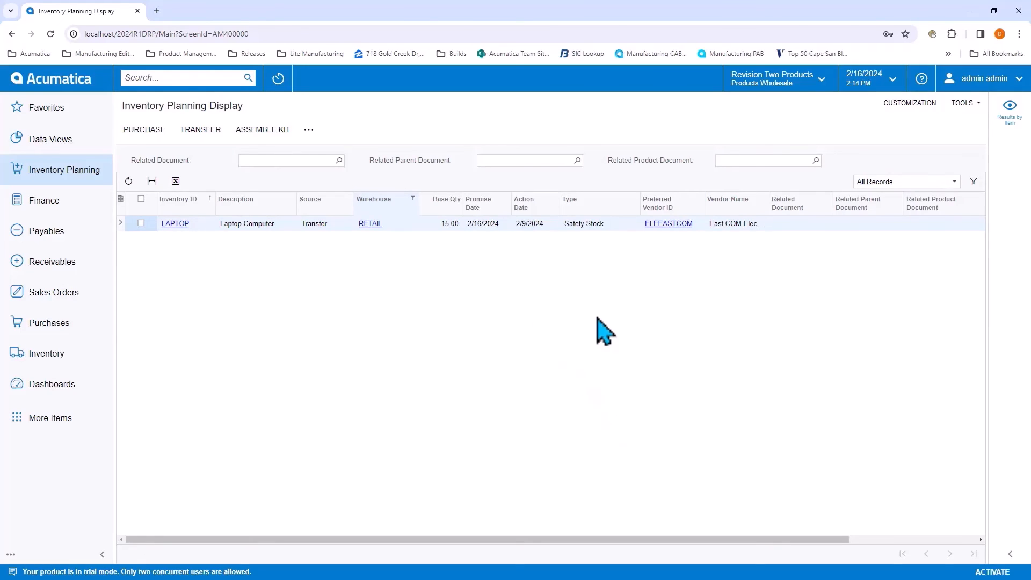
left_click(397, 207)
left_click(394, 259)
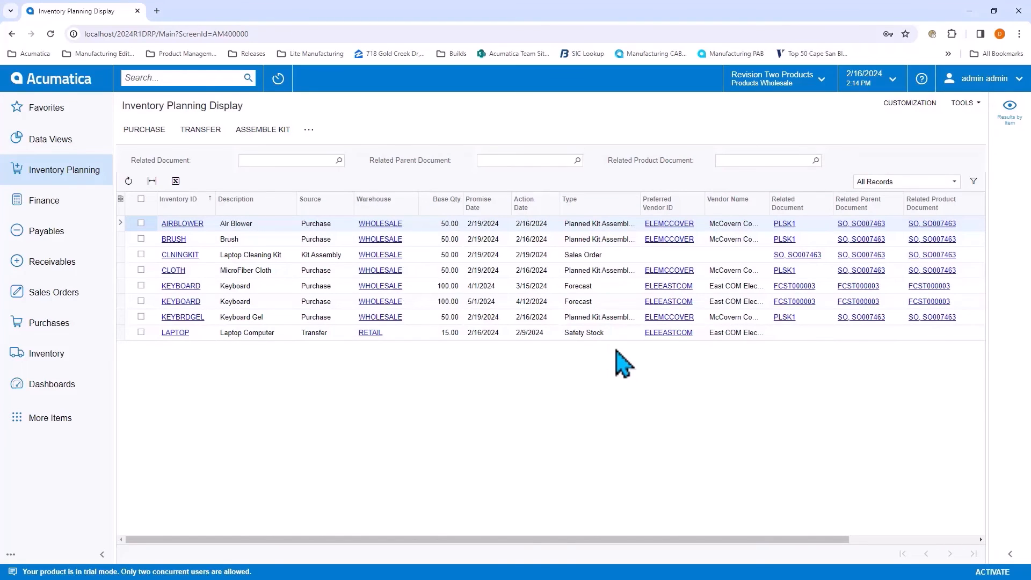
Step: Look at the filter options for the preferred vendor column of the planning lines without applying a filter
left_click(700, 206)
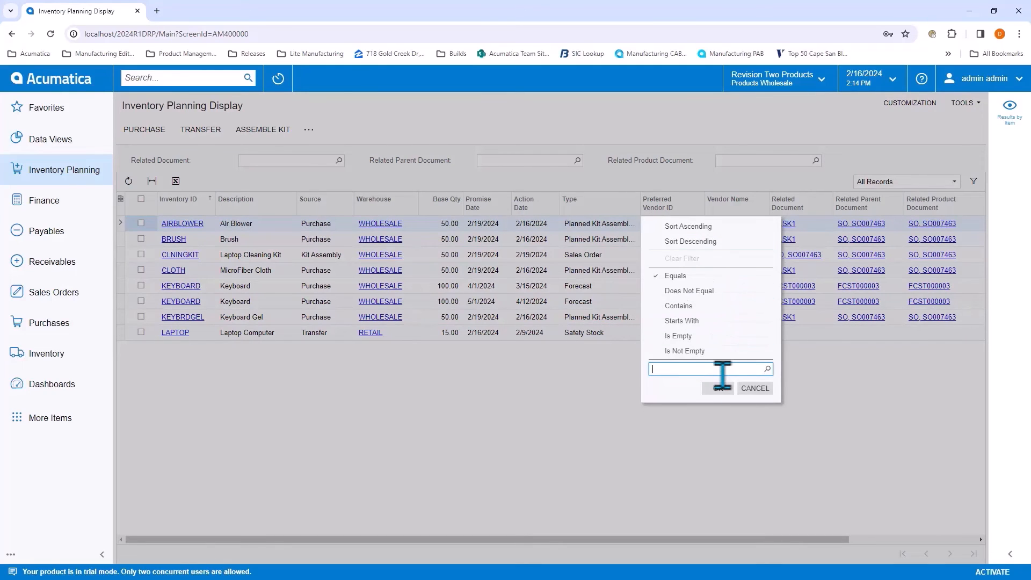
left_click(871, 401)
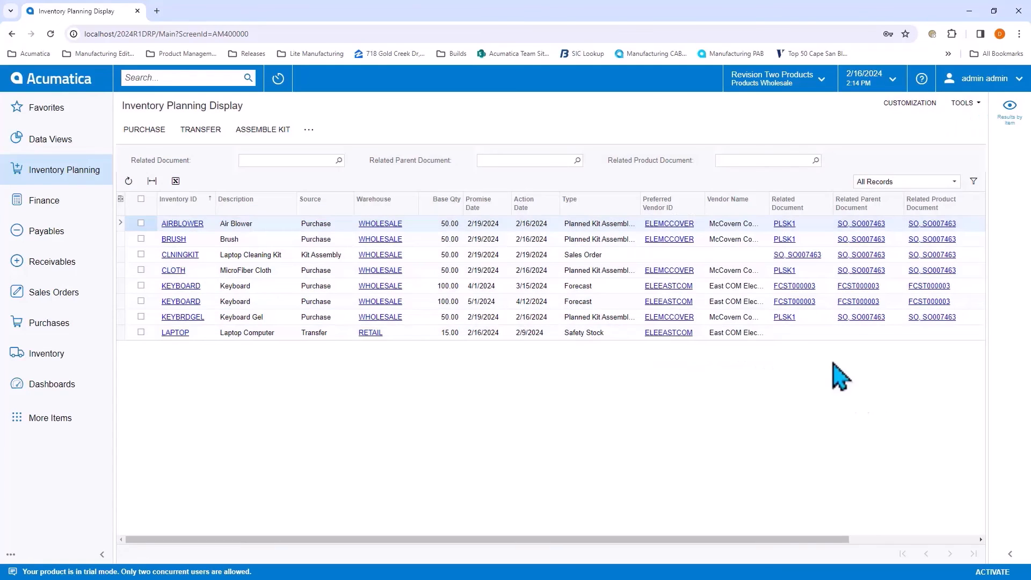
left_click(692, 270)
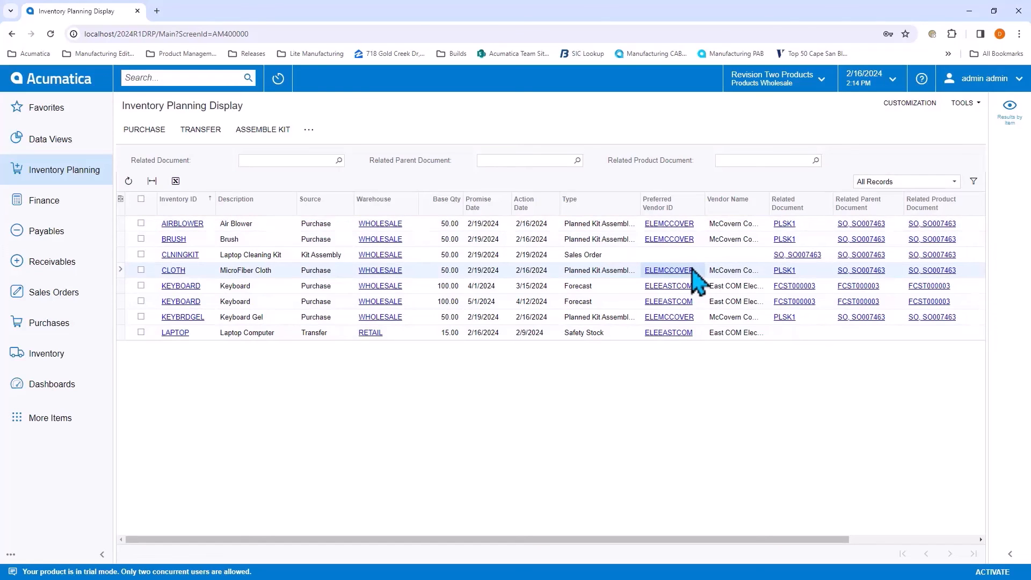
key("shift+f")
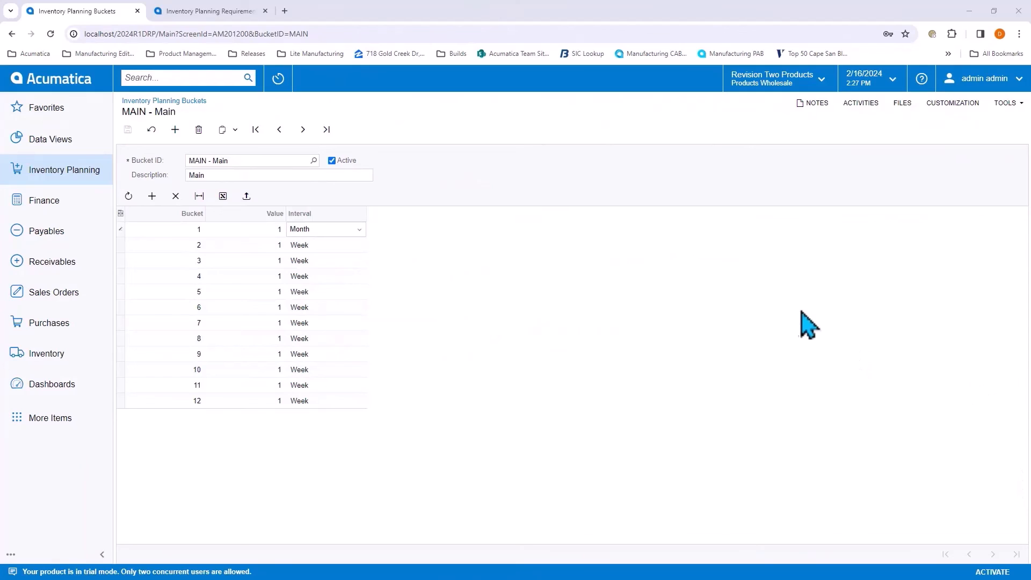
Step: Review the interval choices for bucket 1 of the MAIN planning bucket and bring up the inventory planning requirements by item
left_click(360, 229)
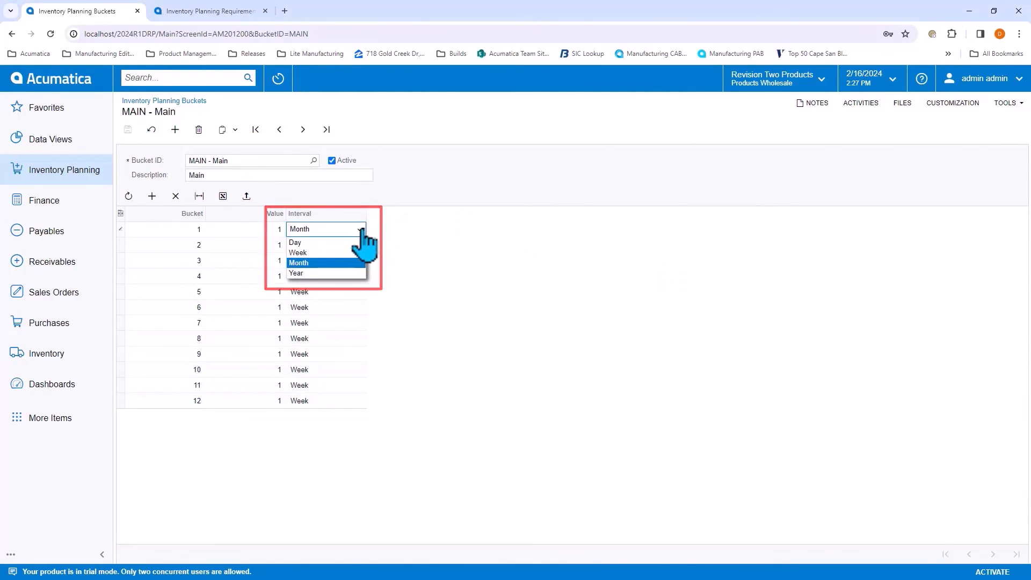
left_click(485, 246)
left_click(236, 11)
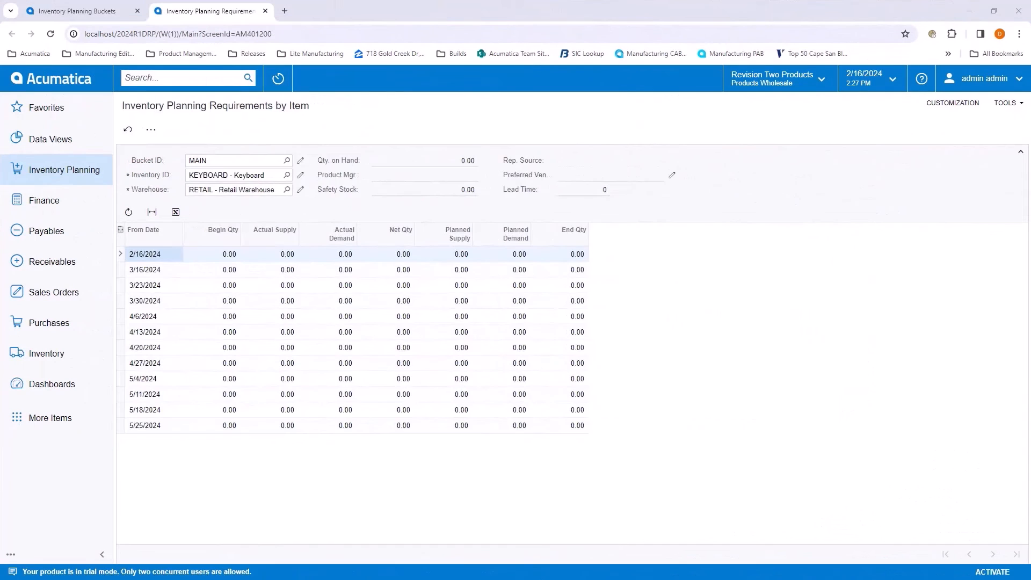